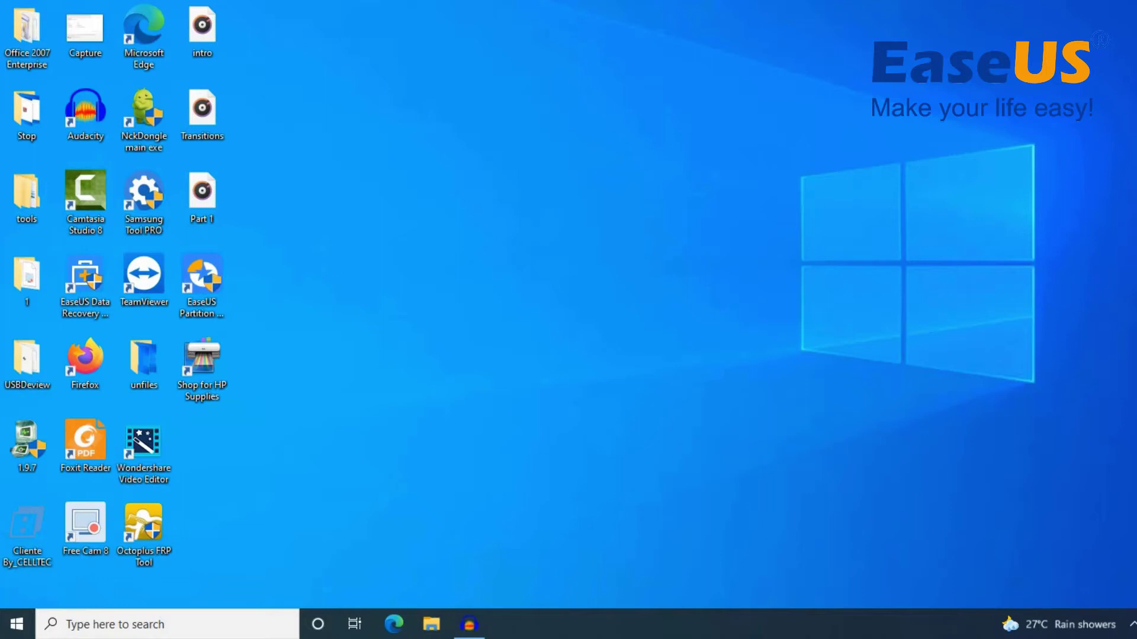
Launch Disk Management with diskmgmt.msc.
key("super+r")
type("diskmgmt.msc")
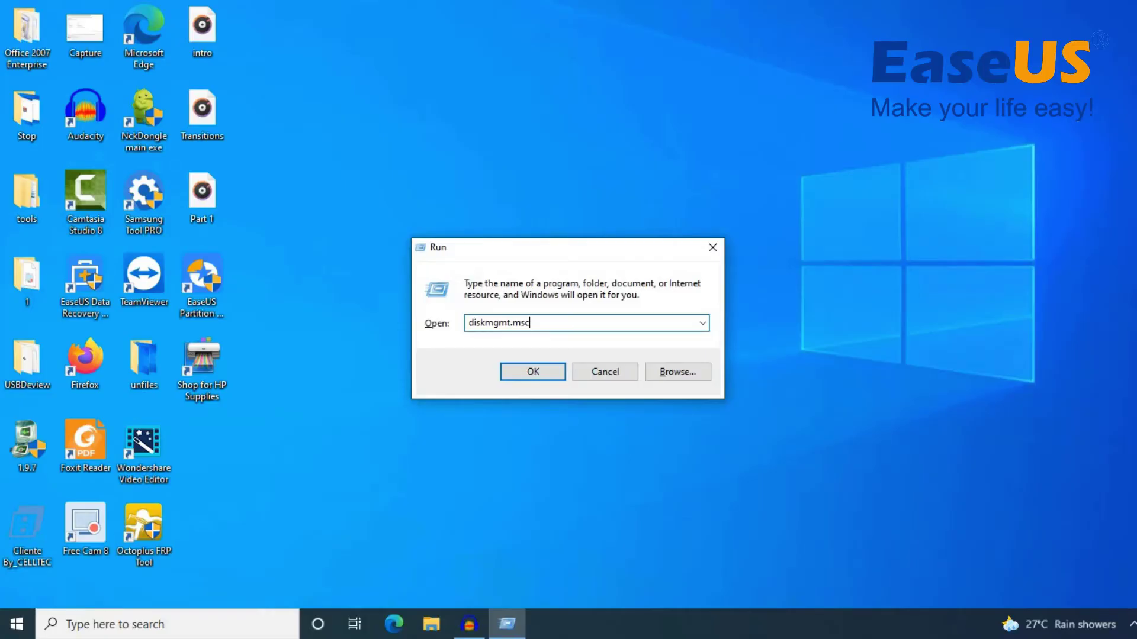
key("Return")
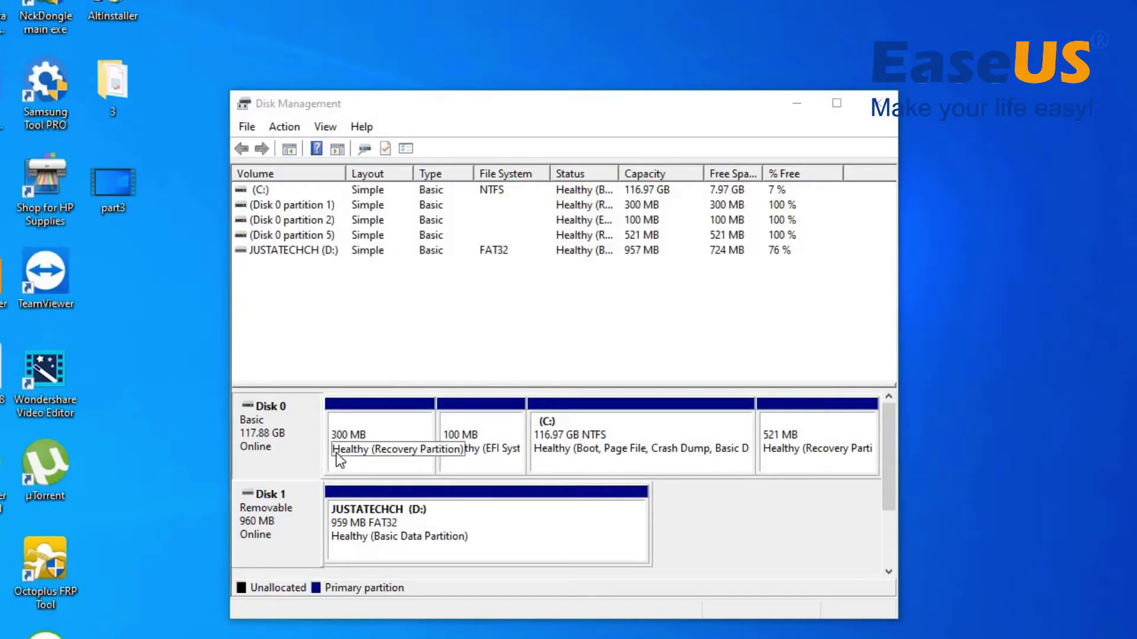
Review the Volumes tab in the 128GB Disk 0's properties.
right_click(265, 424)
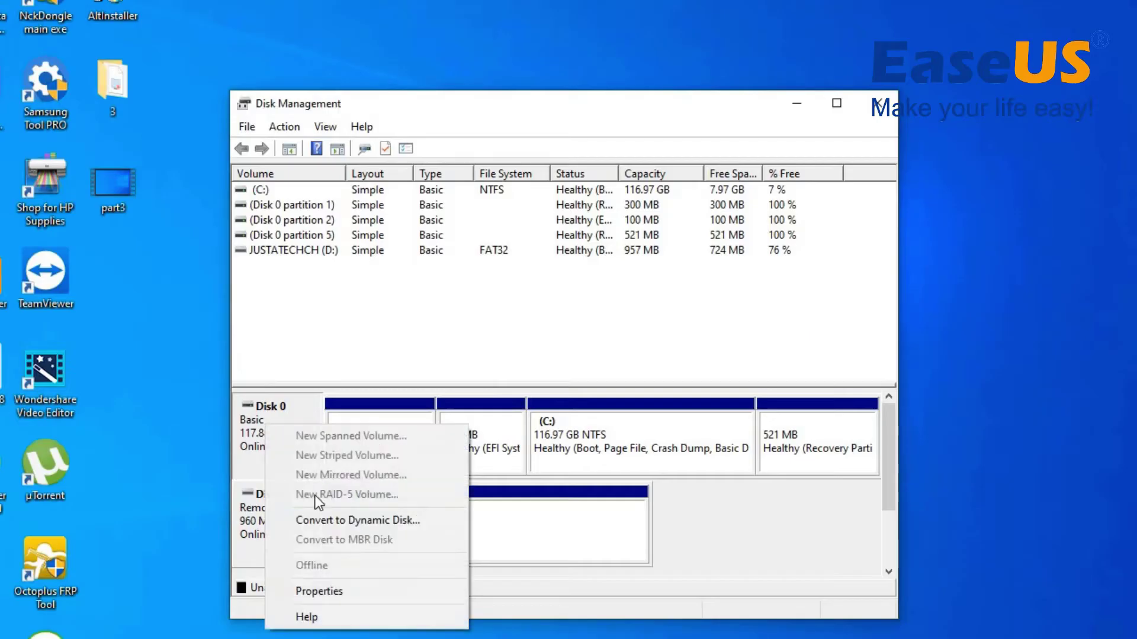
left_click(332, 586)
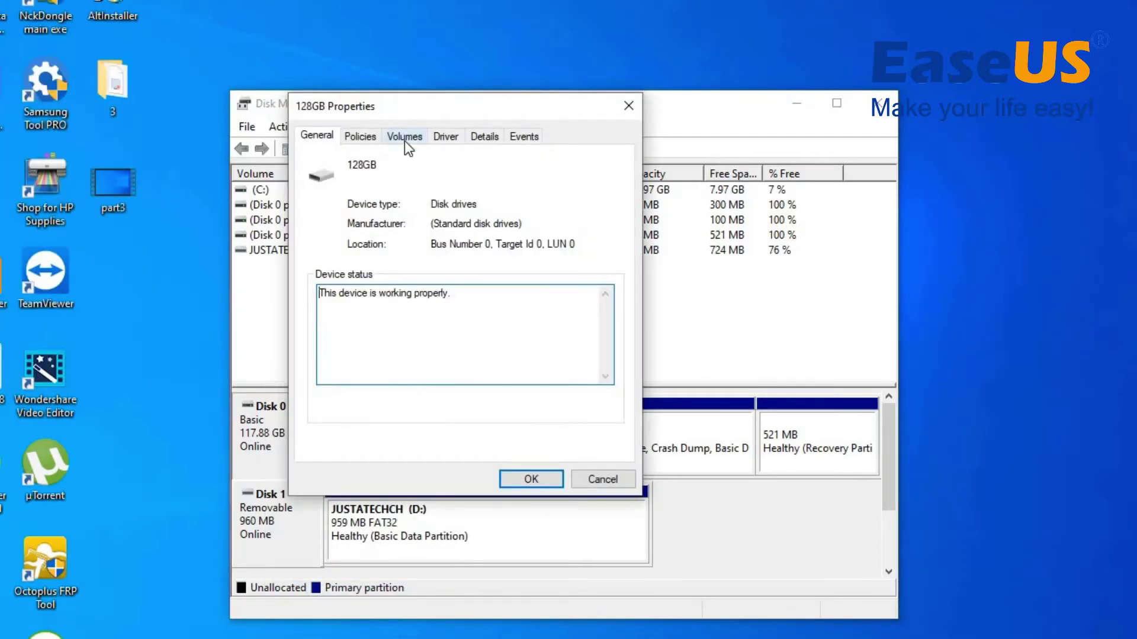
left_click(405, 137)
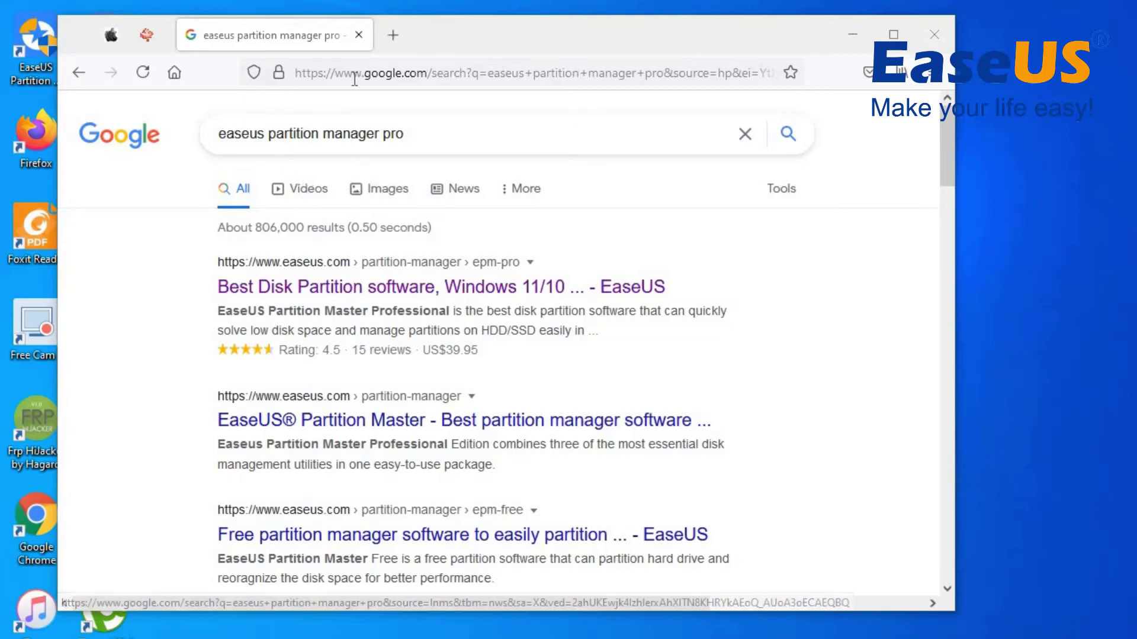
Open the 'Best Disk Partition software' EaseUS Partition Master Professional page and scroll down it.
left_click(438, 296)
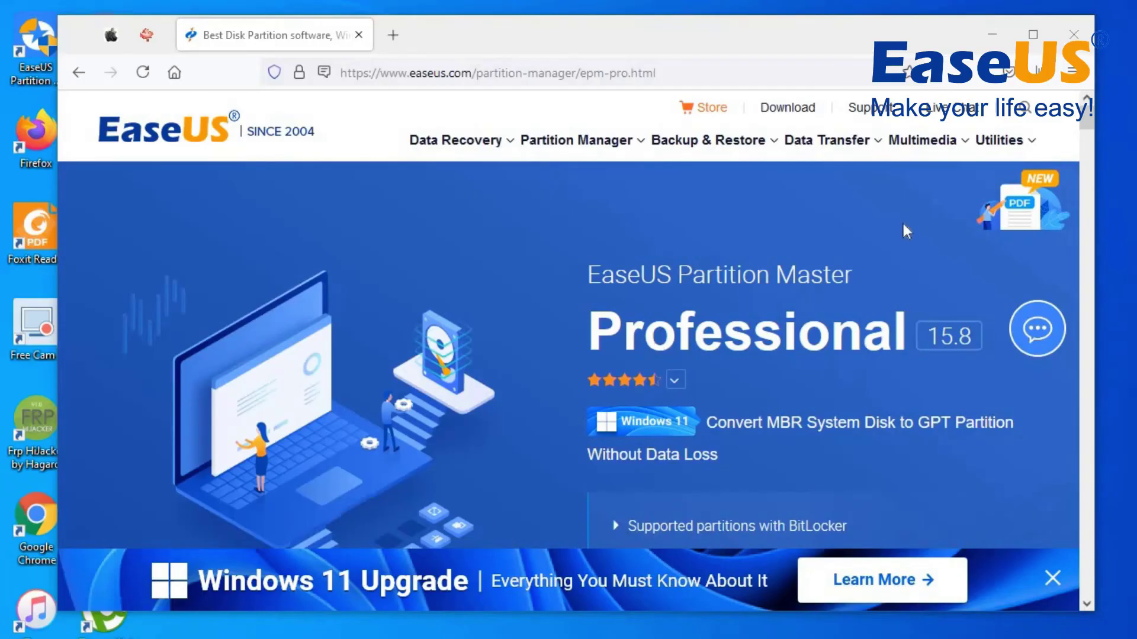
scroll(712, 285, "down", 3)
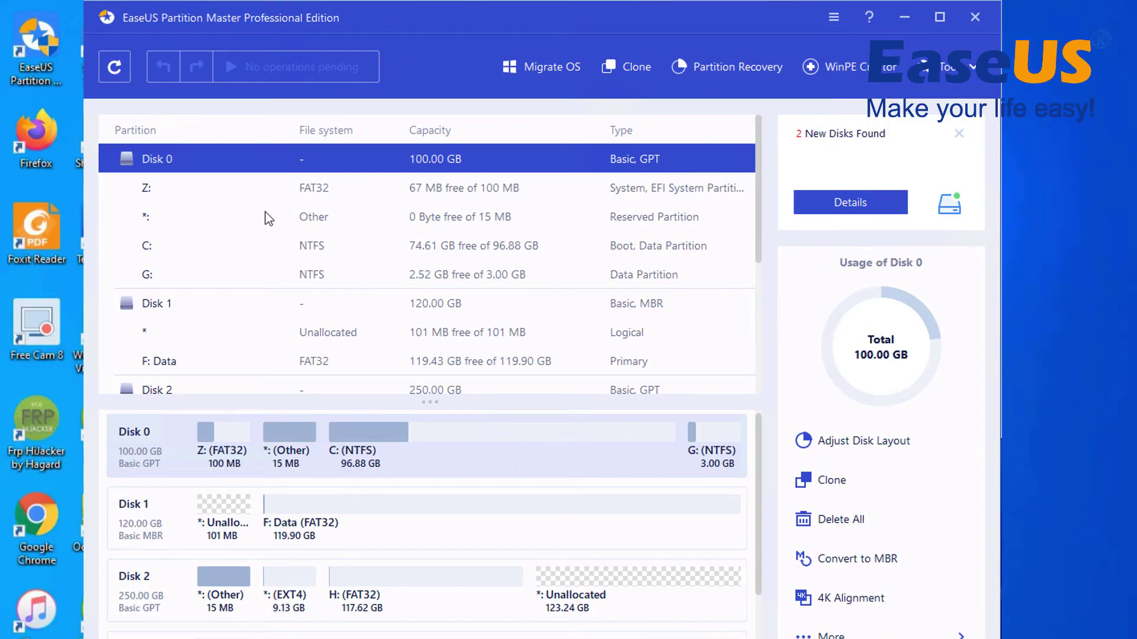
Select the 120 GB Disk 1 and queue its Convert to GPT operation.
left_click(153, 460)
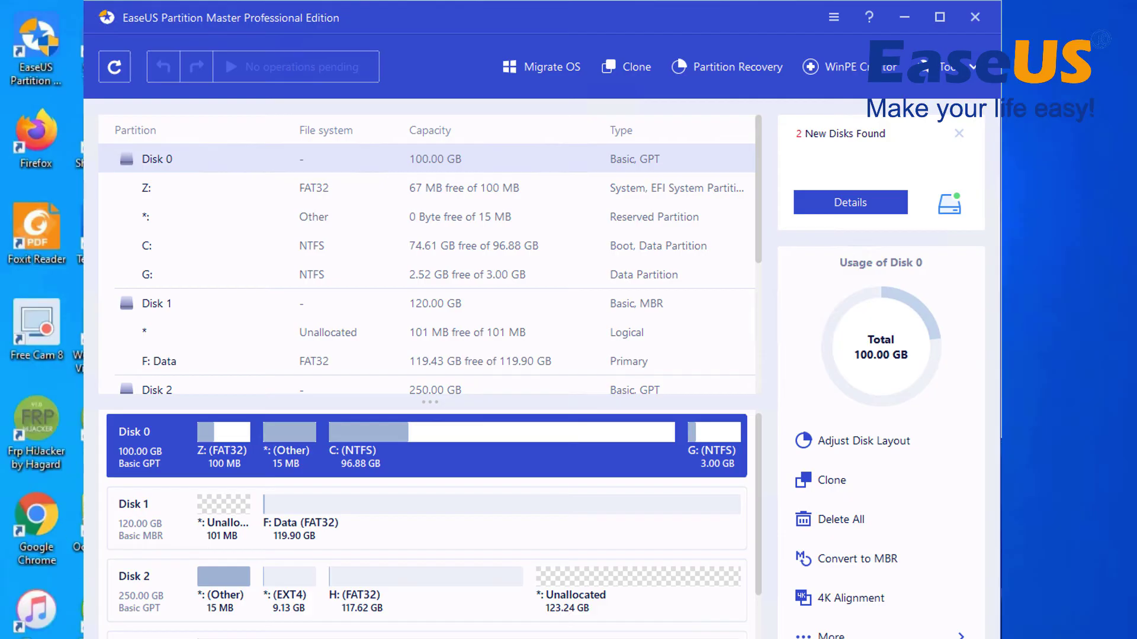
left_click(358, 303)
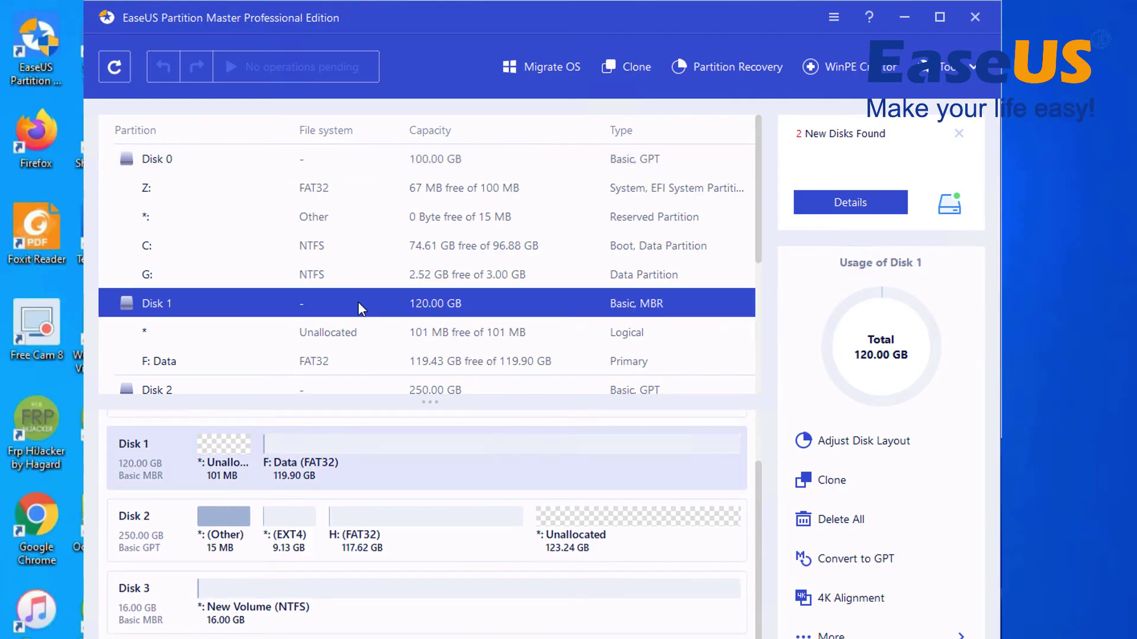
left_click(150, 483)
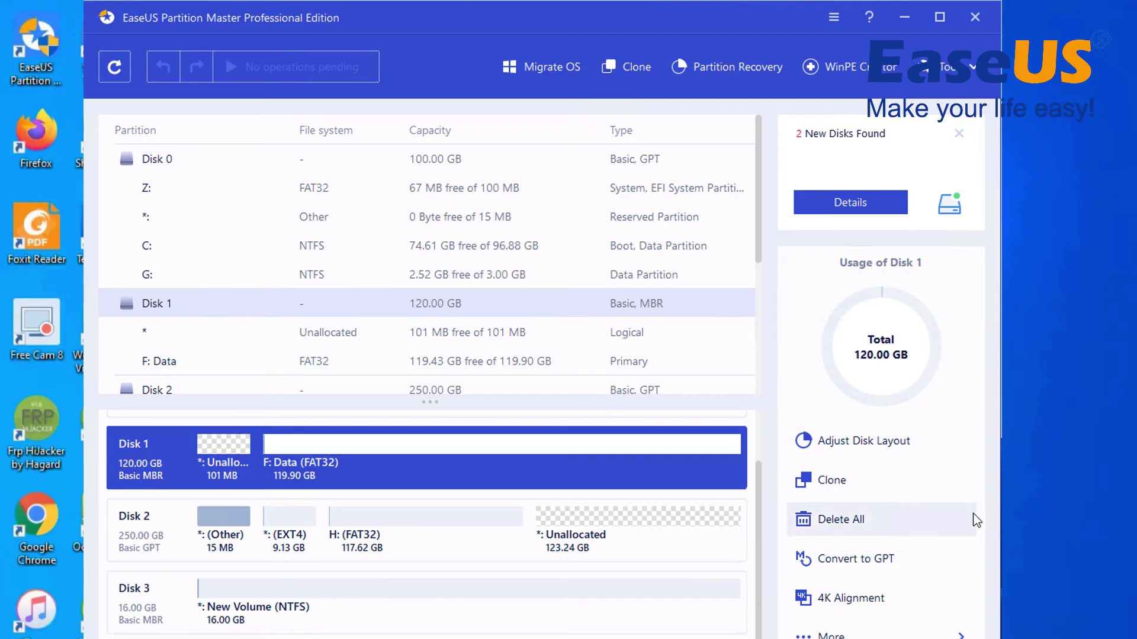
left_click(865, 564)
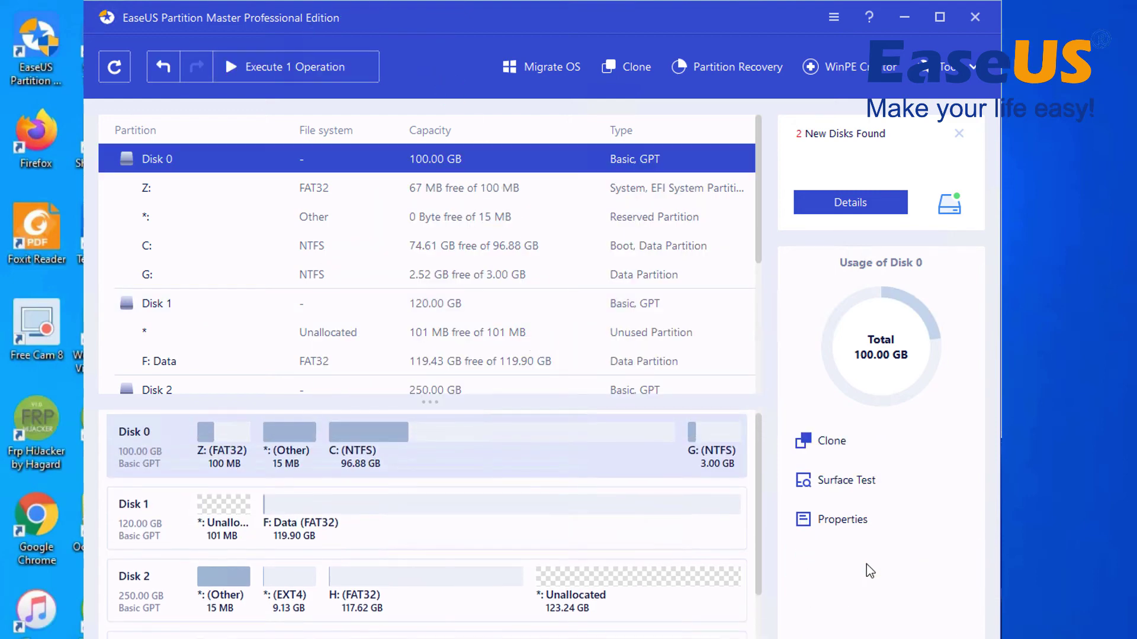
Execute the pending MBR-to-GPT operation, then check Disk 1 and Disk 2 in the list.
left_click(321, 69)
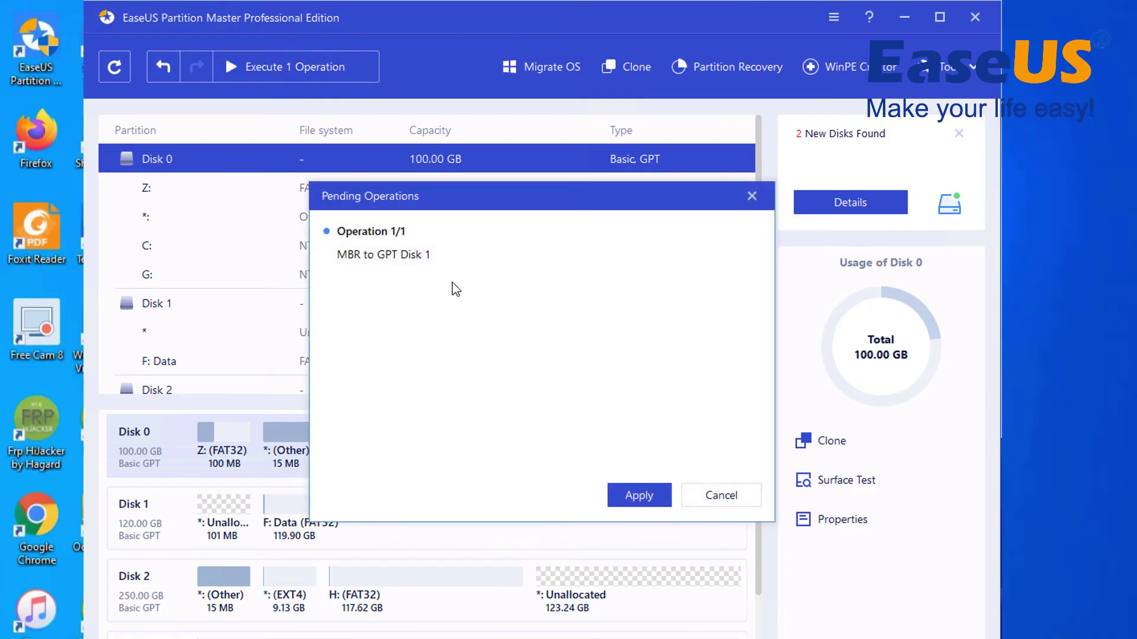
left_click(637, 496)
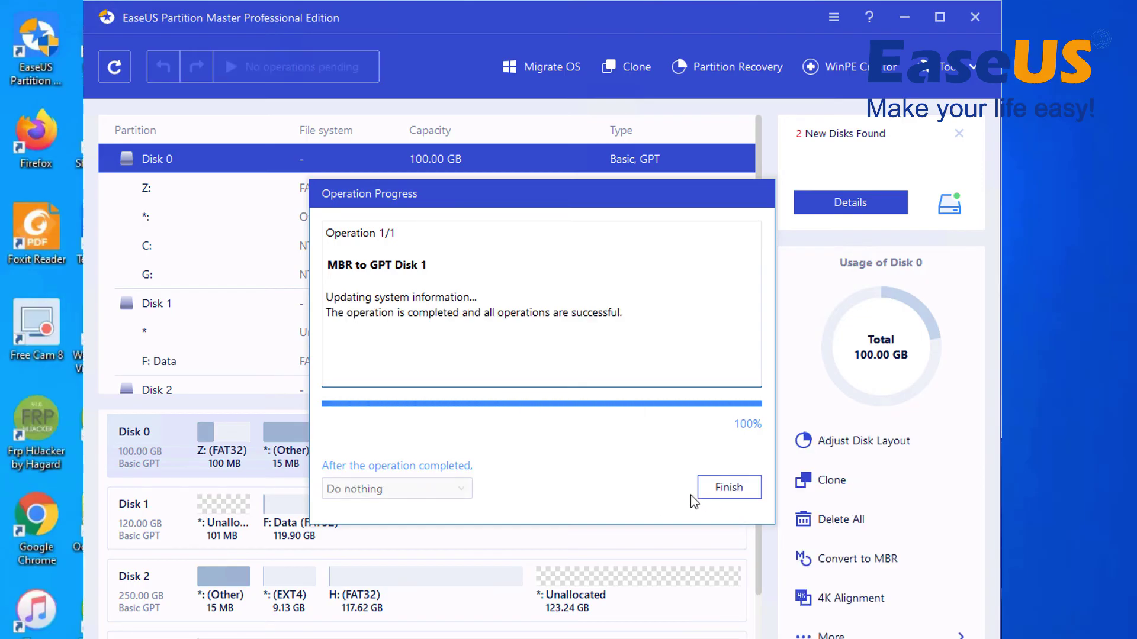
left_click(729, 488)
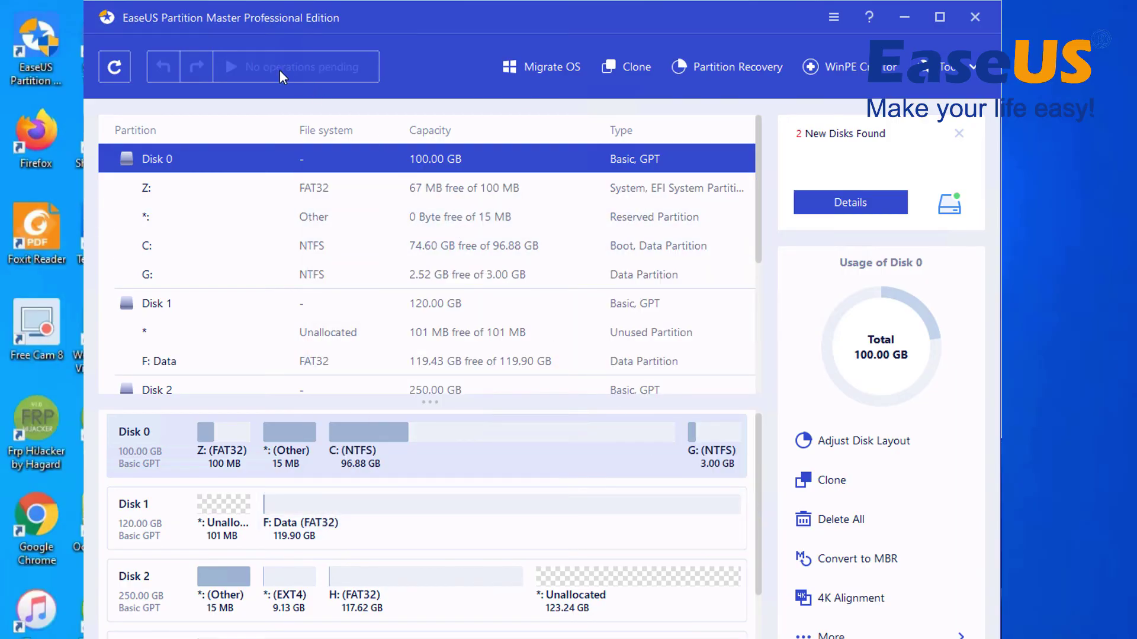
left_click(332, 305)
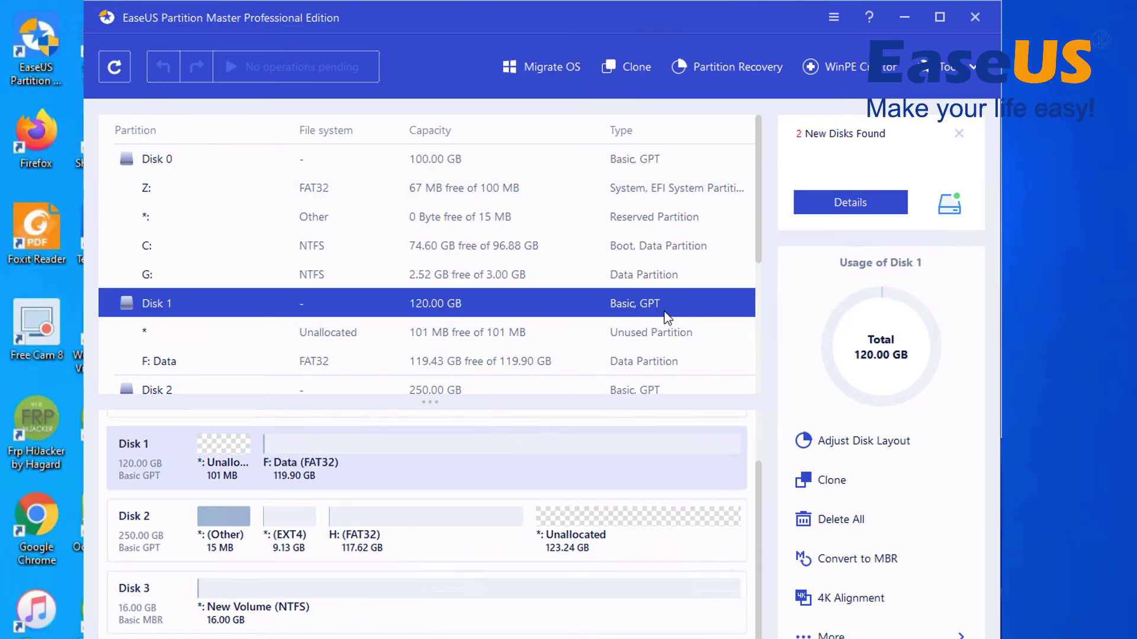
left_click(145, 536)
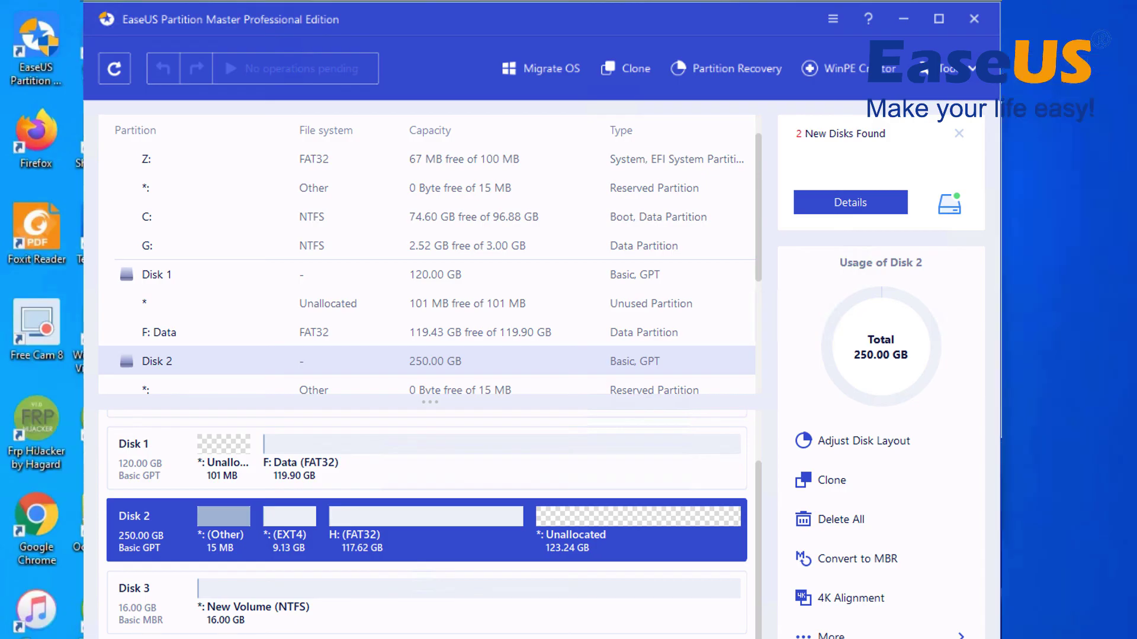
key("super+e")
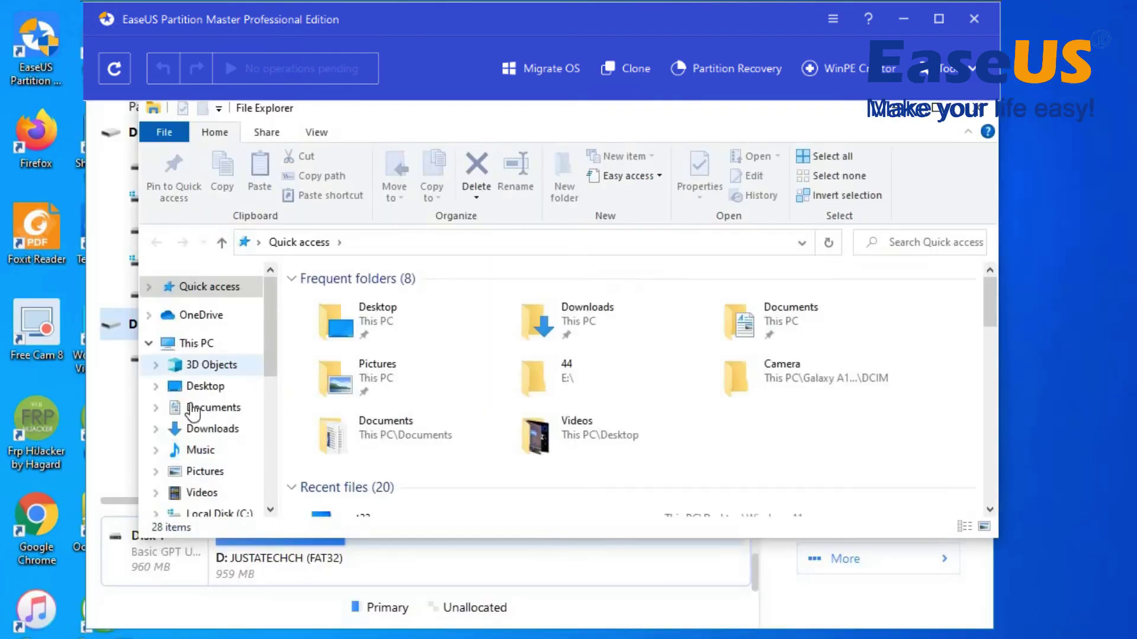
left_click(190, 344)
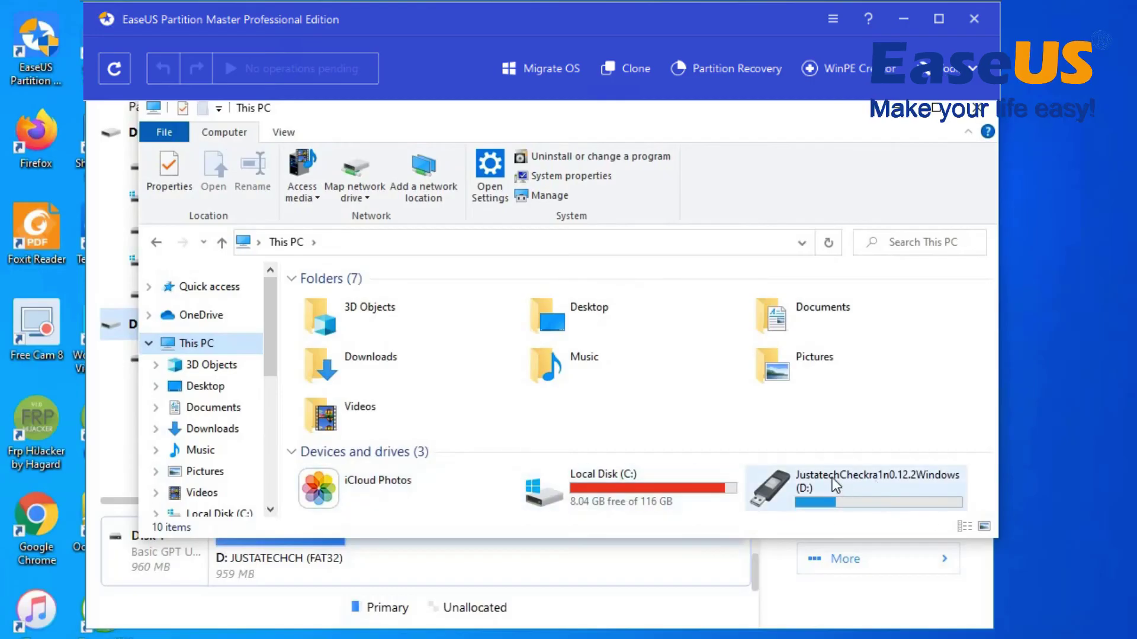
double_click(833, 477)
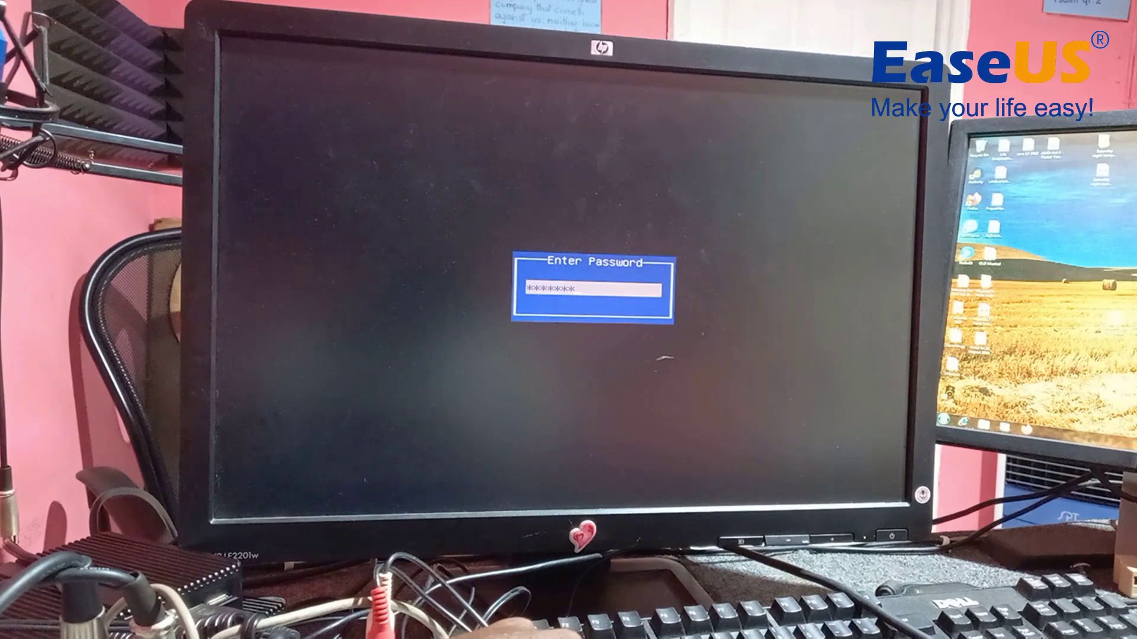
Enter the BIOS password, cancel the exit prompt, and open Security > Secure Boot.
key("Return")
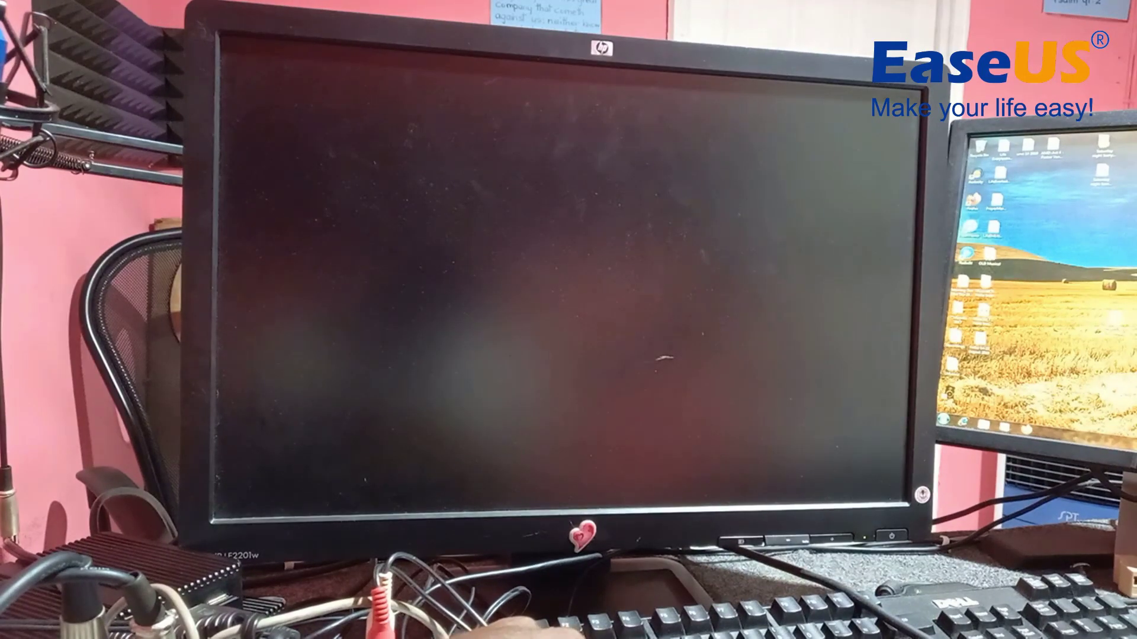
key("Escape")
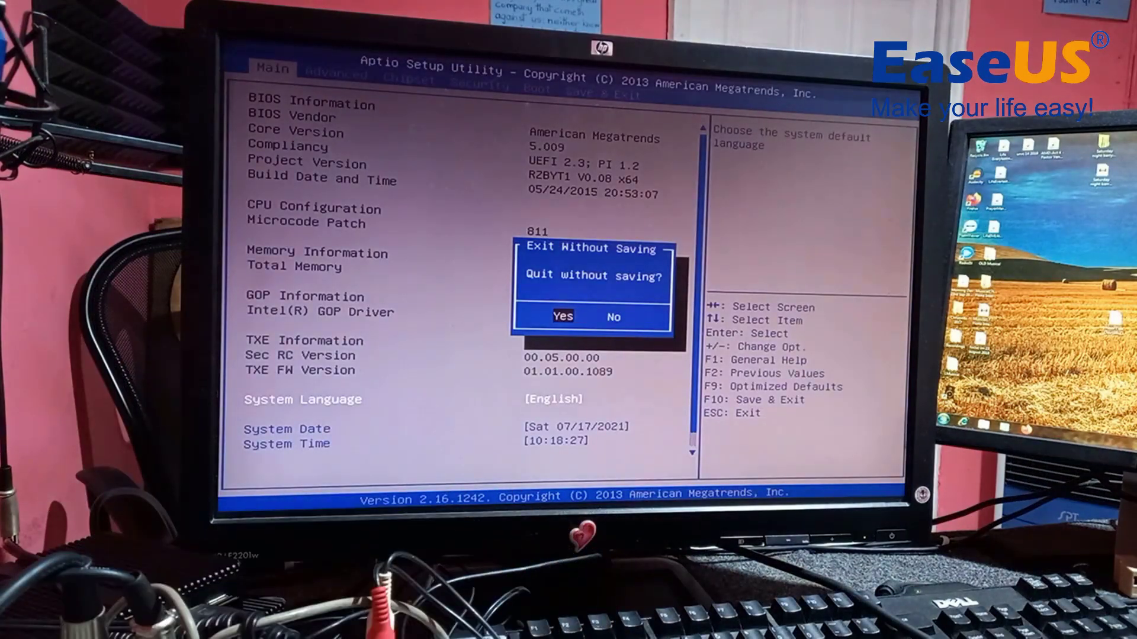
key("Escape")
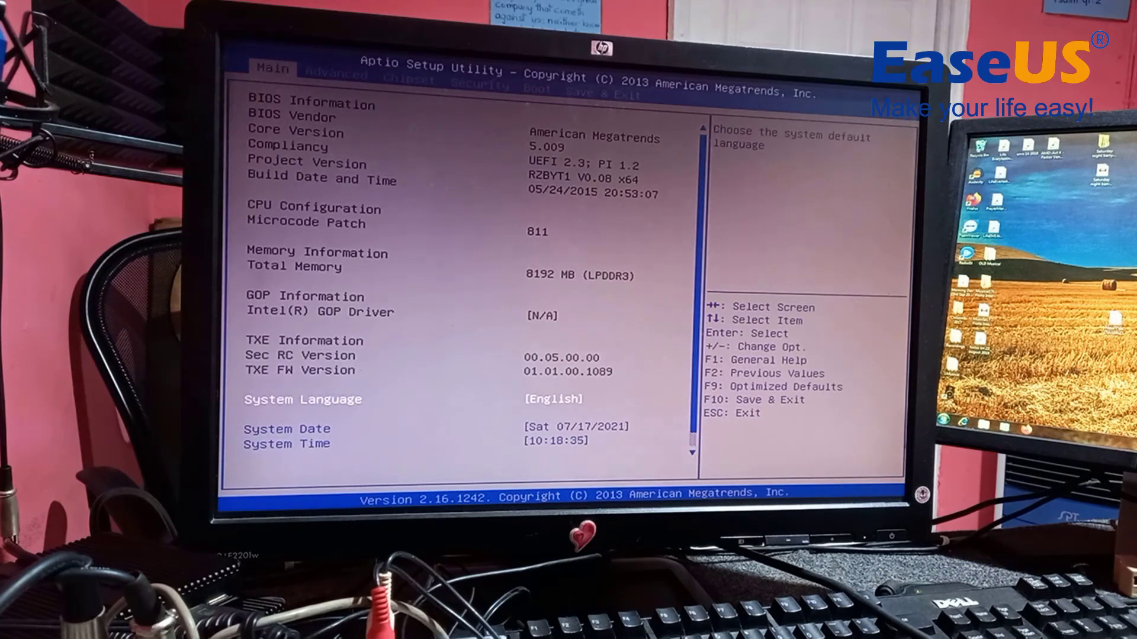
key("Right")
key("Right")
key("Right")
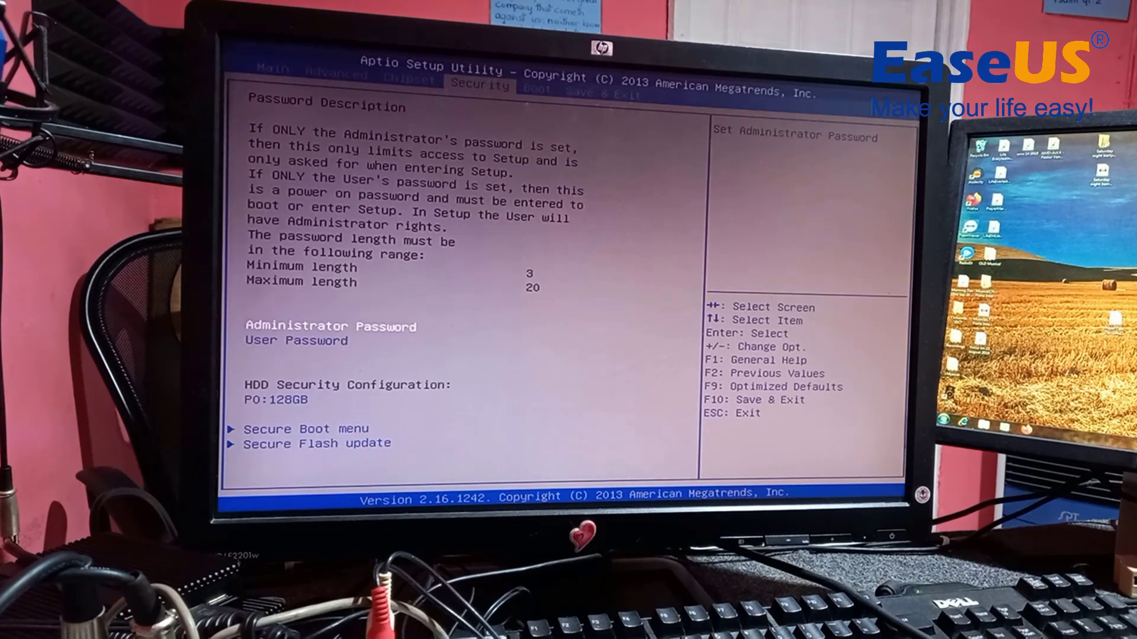
key("Down")
key("Down")
key("Down")
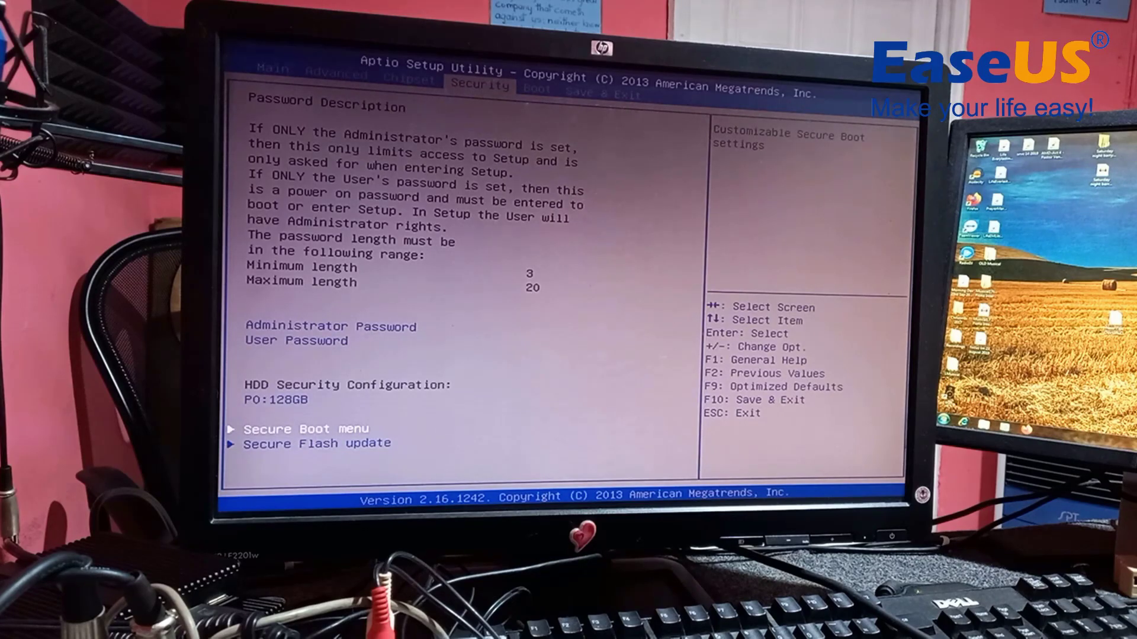
key("Return")
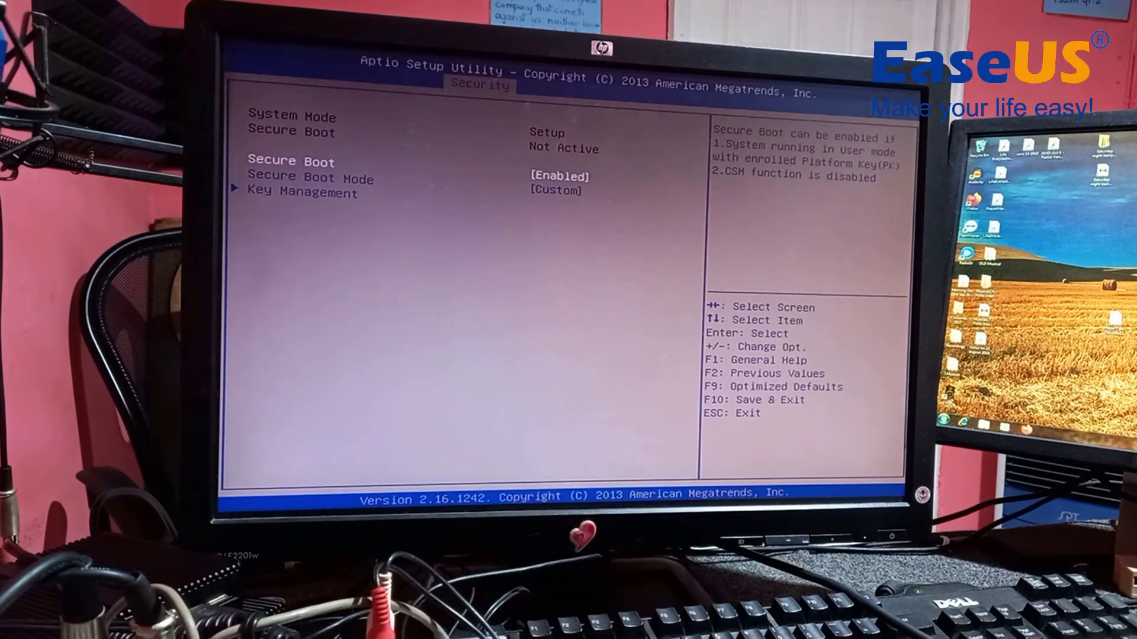
Keep Boot Option #4 as UEFI: Built-in EFI Shell, then request Save & Exit.
key("Escape")
key("Right")
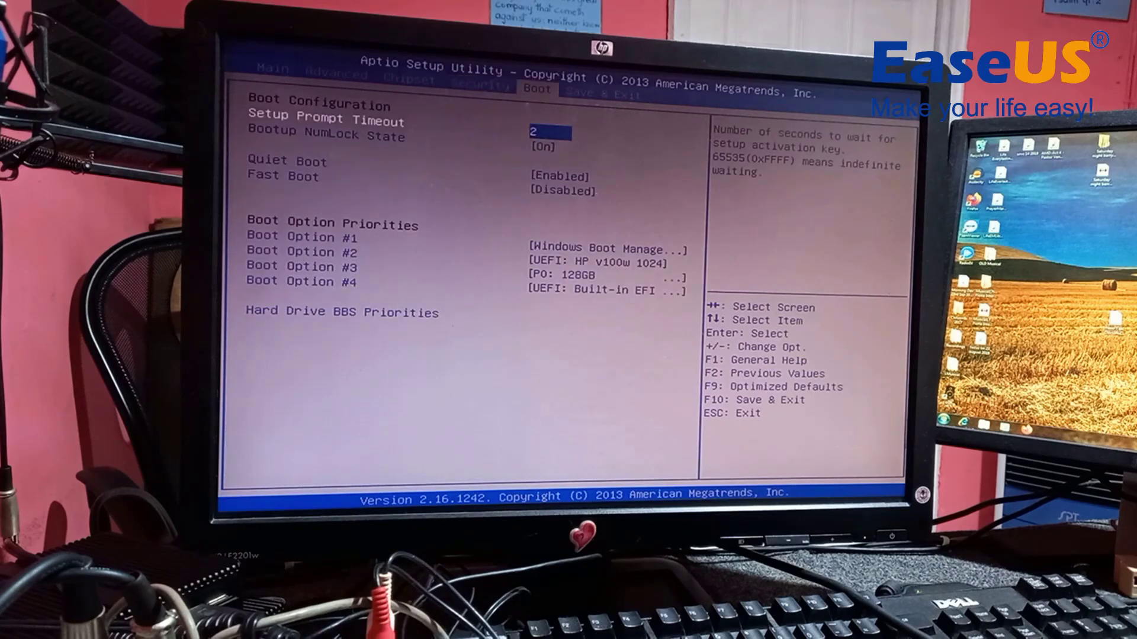
key("Down")
key("Down")
key("Down")
key("Down")
key("Down")
key("Down")
key("Down")
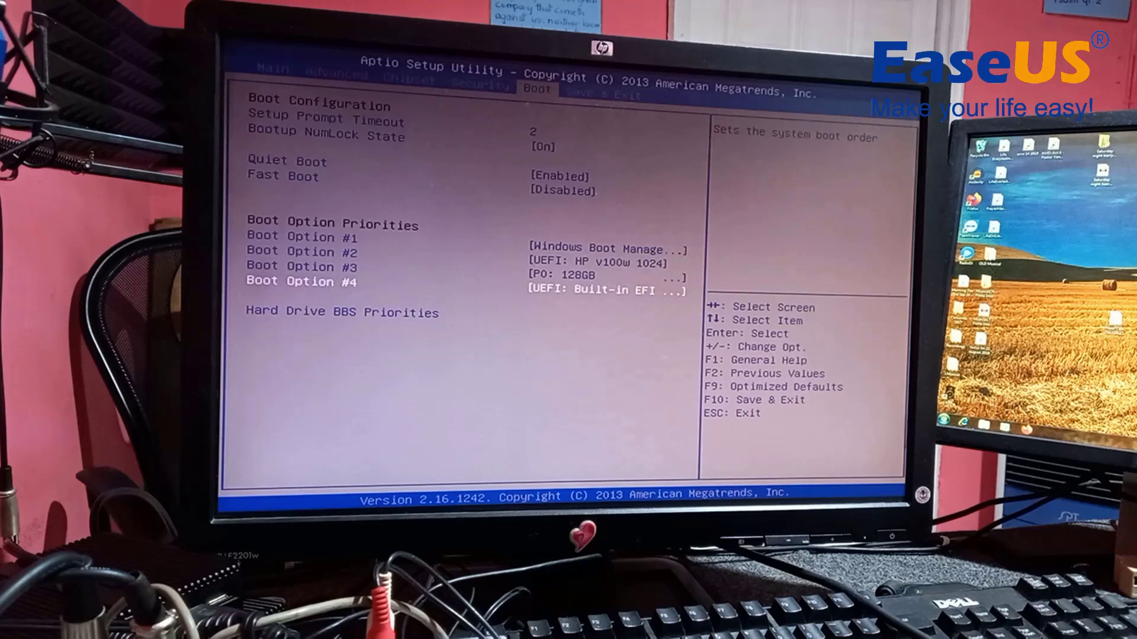
key("Return")
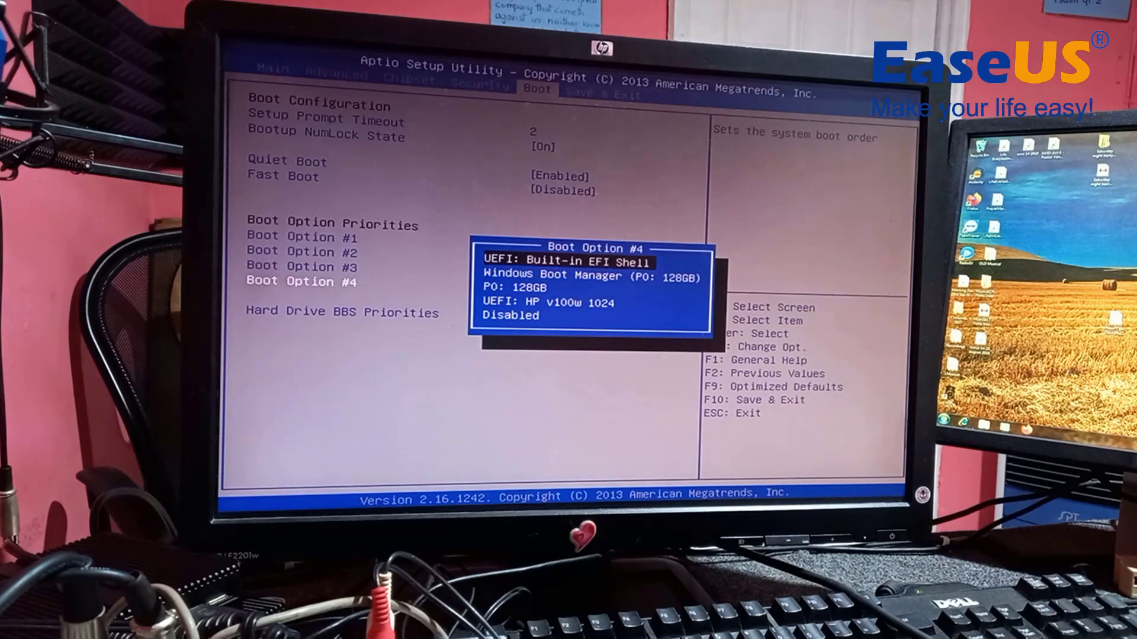
key("Return")
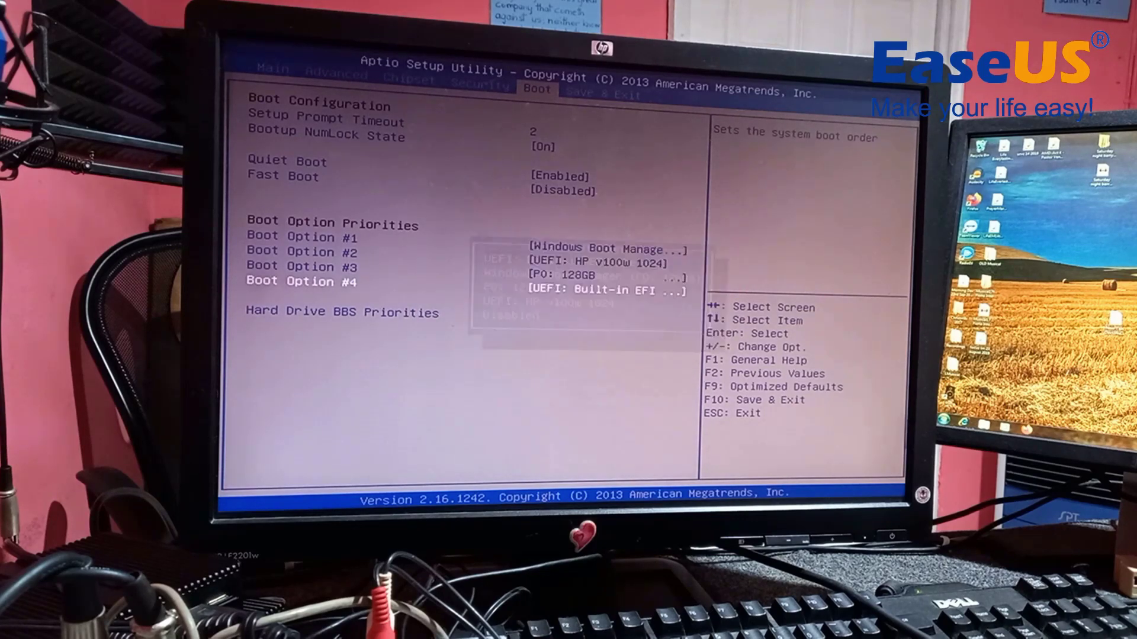
key("Right")
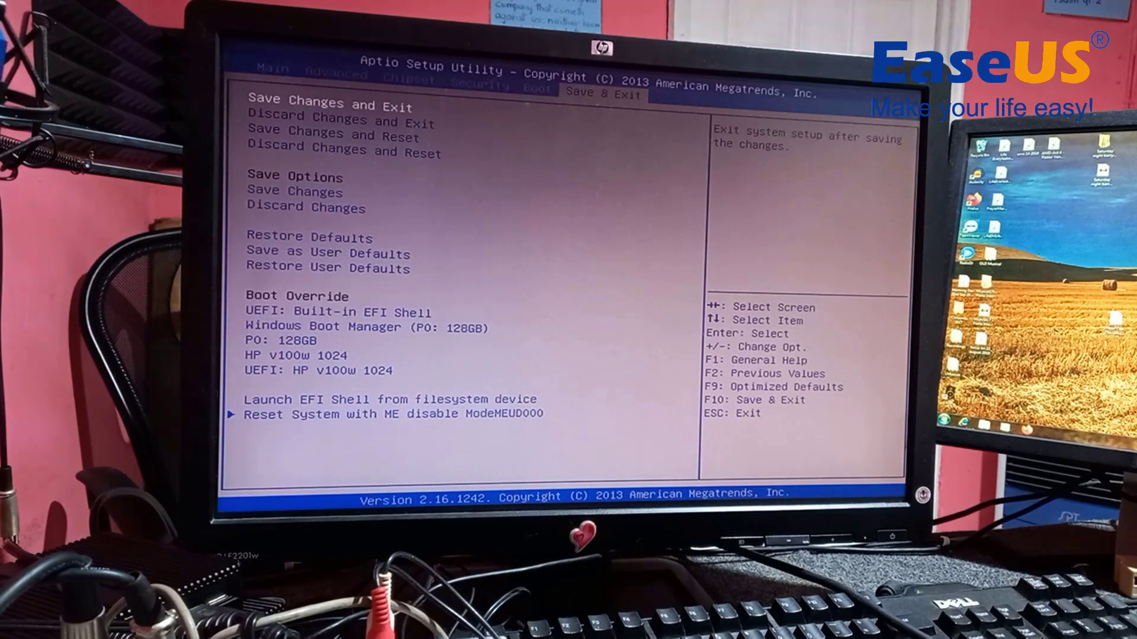
key("Return")
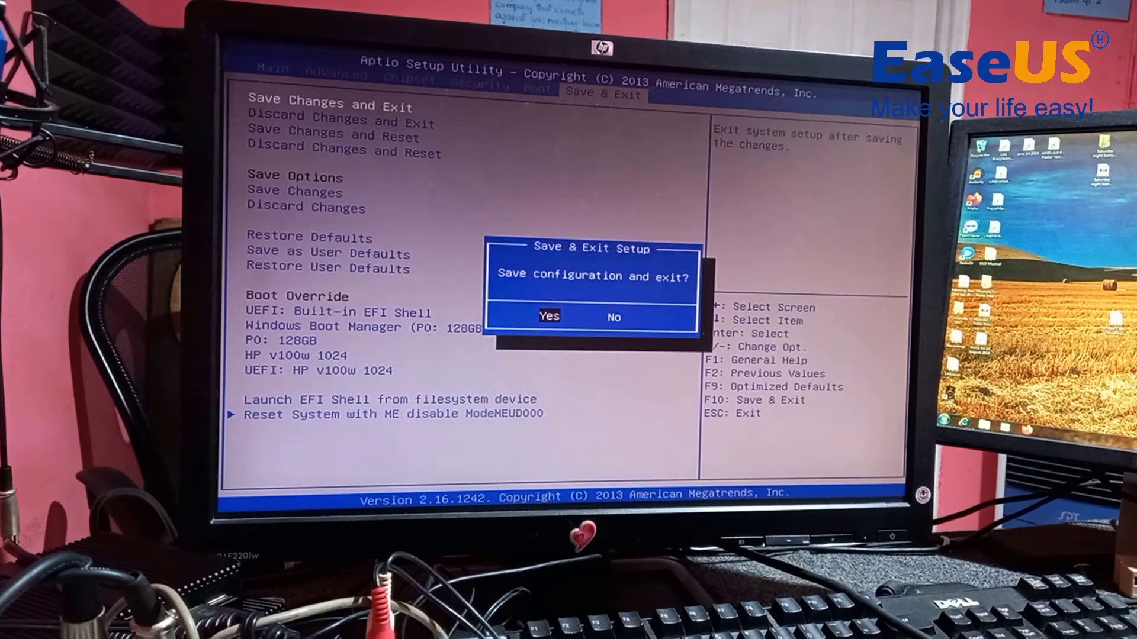